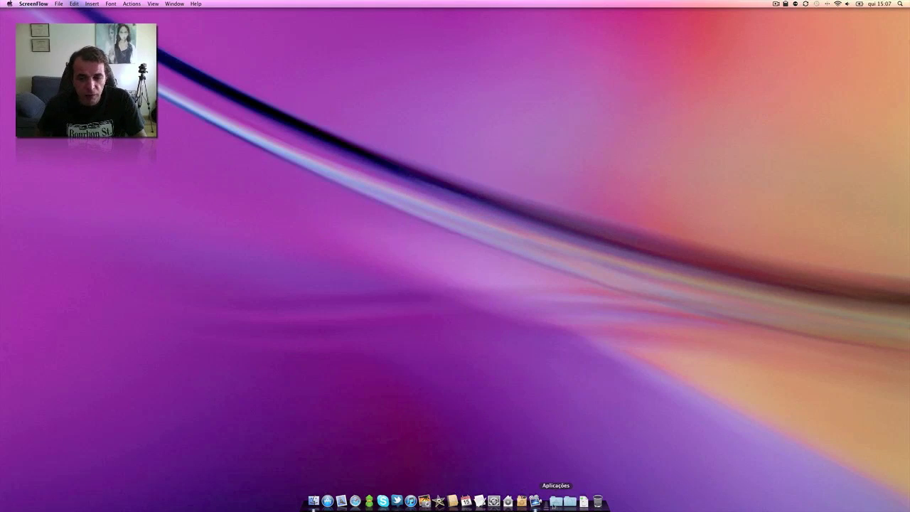
Step: Open Disk Utility from the Utilities folder, view the repair options for the 128 GB G.SKILL FALCON disk, and close it
left_click(554, 502)
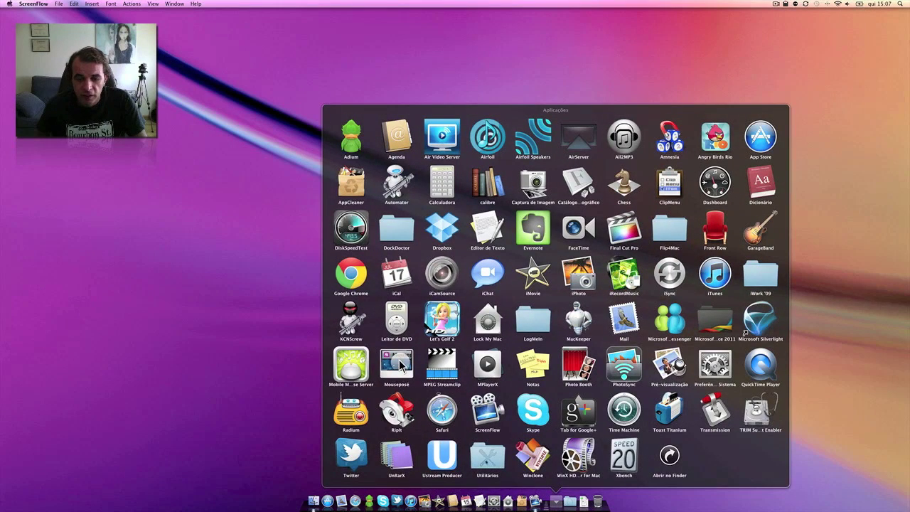
left_click(488, 458)
left_click(489, 460)
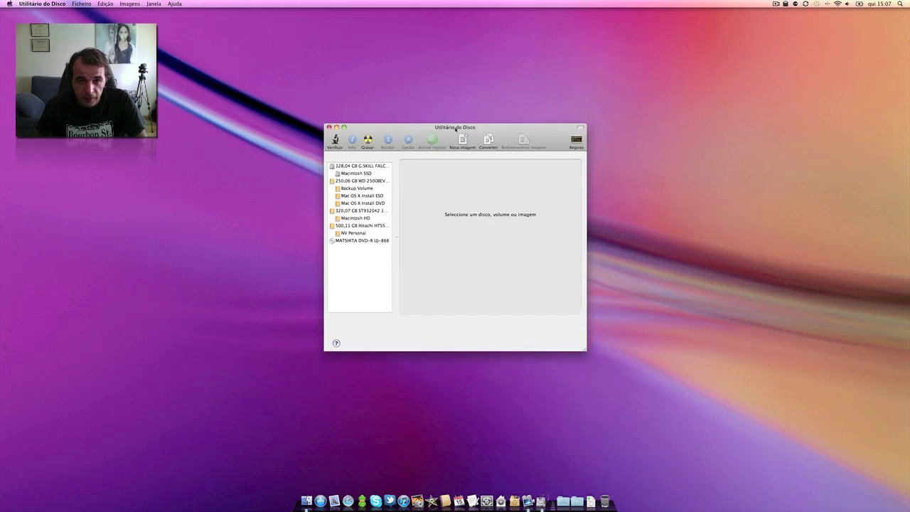
left_click_drag(456, 128, 456, 146)
left_click(364, 186)
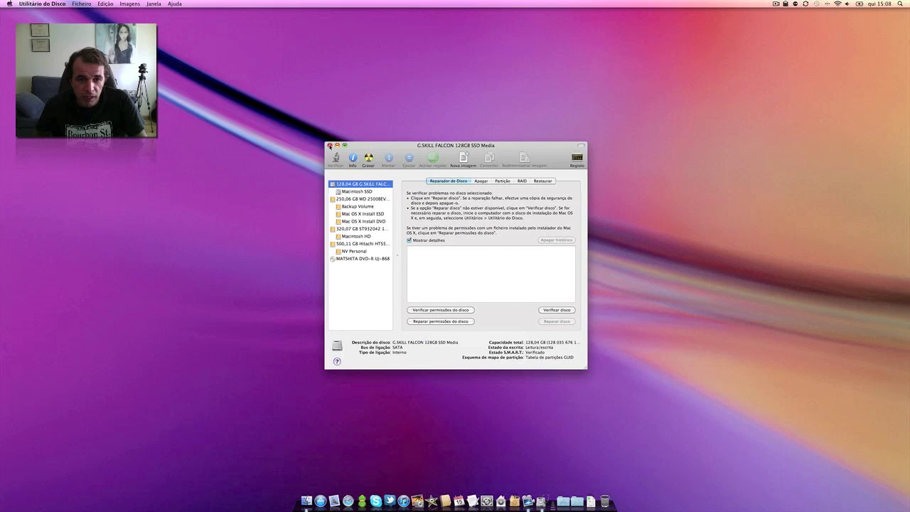
left_click(330, 145)
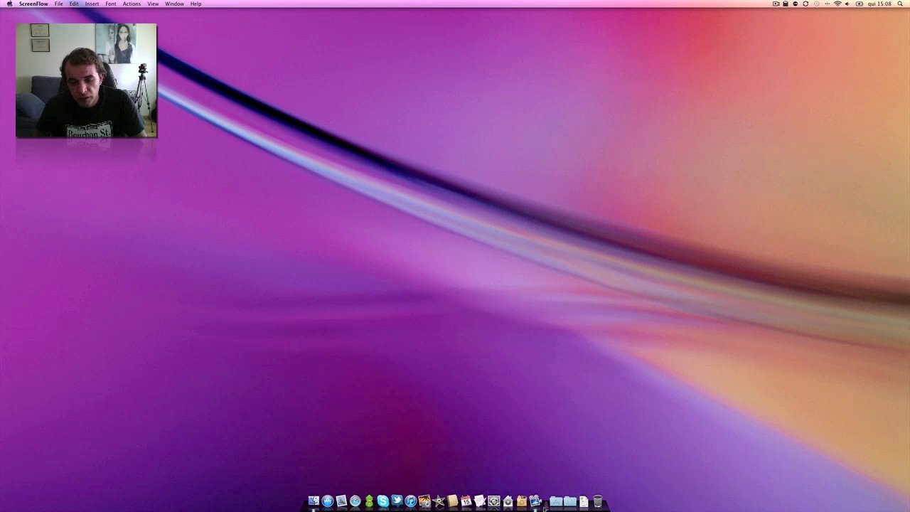
Step: Open MacKeeper and view its One-Click Scan for unnecessary files on the Mac
left_click(556, 503)
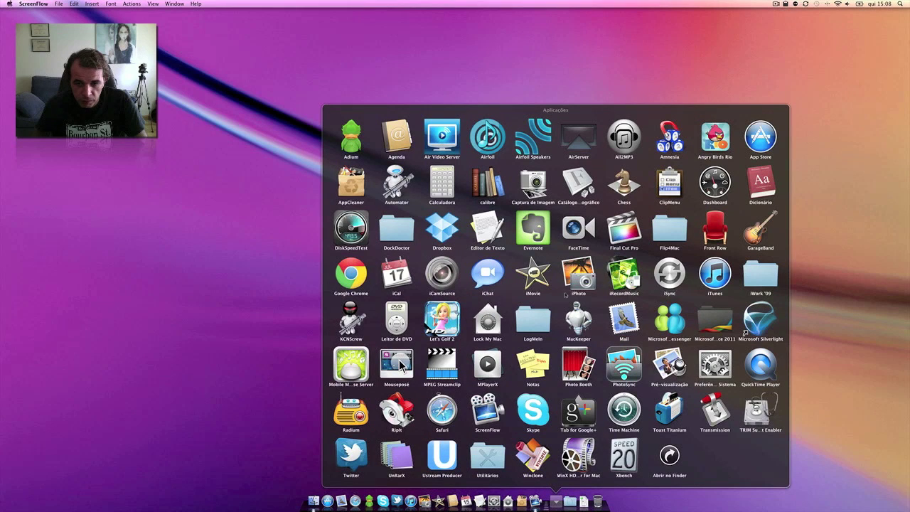
left_click(578, 319)
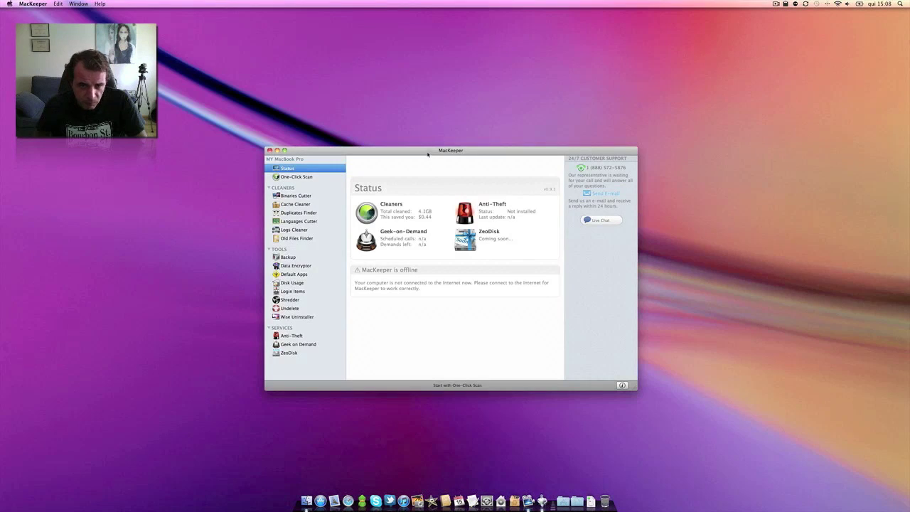
left_click_drag(428, 153, 439, 142)
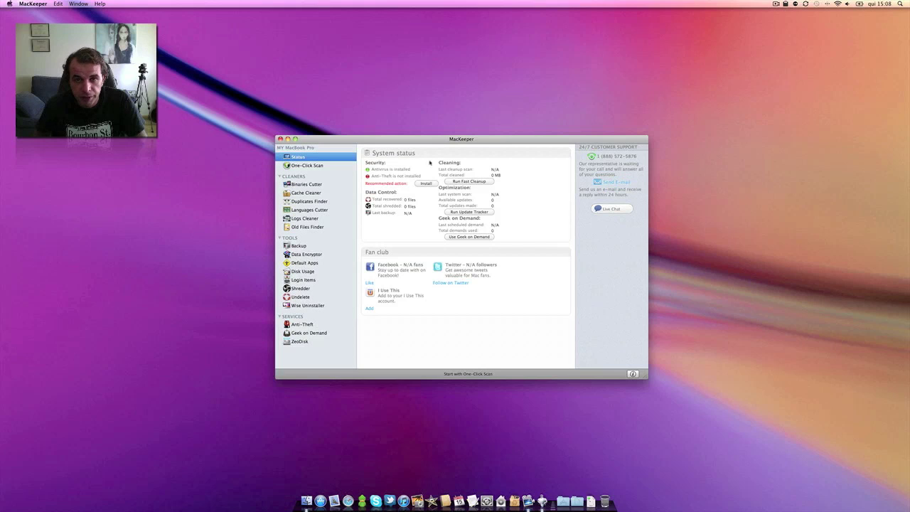
left_click(308, 165)
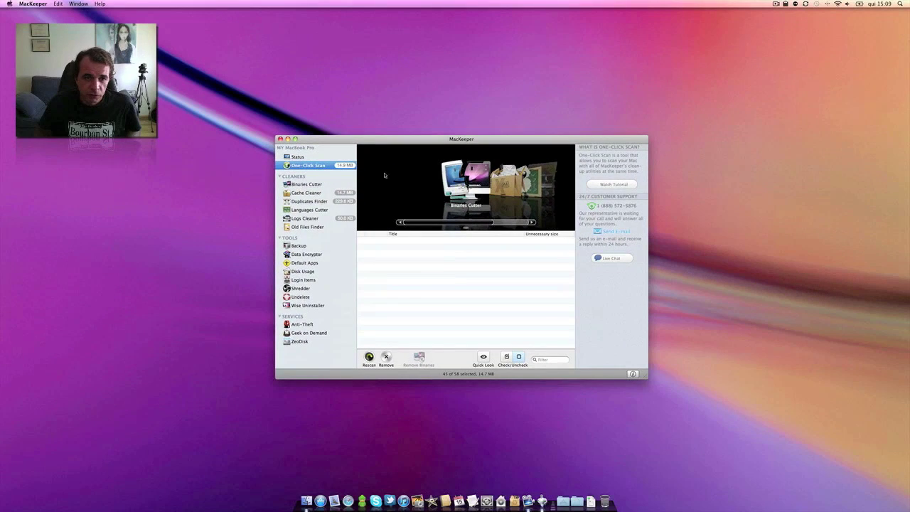
Step: Review each MacKeeper cleaner: Binaries Cutter, Cache Cleaner, Duplicates Finder, Languages Cutter, Logs Cleaner and Old Files Finder
left_click(312, 187)
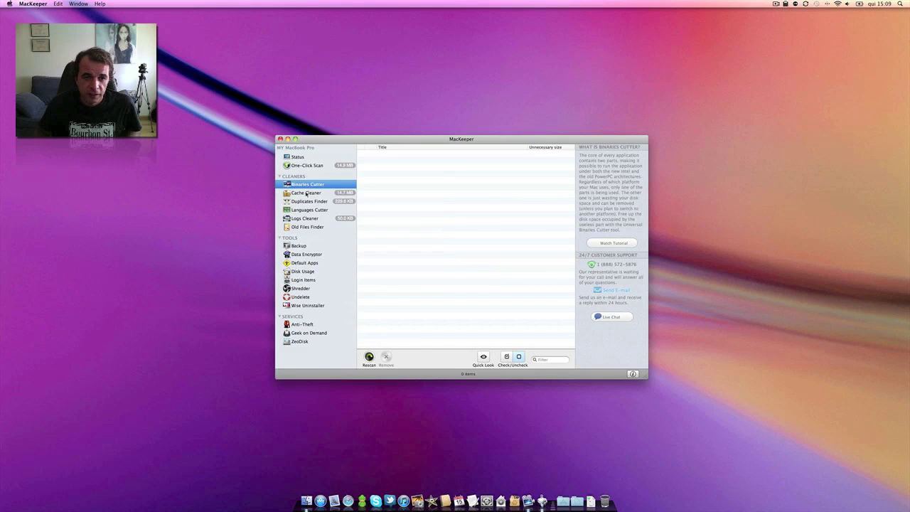
left_click(306, 194)
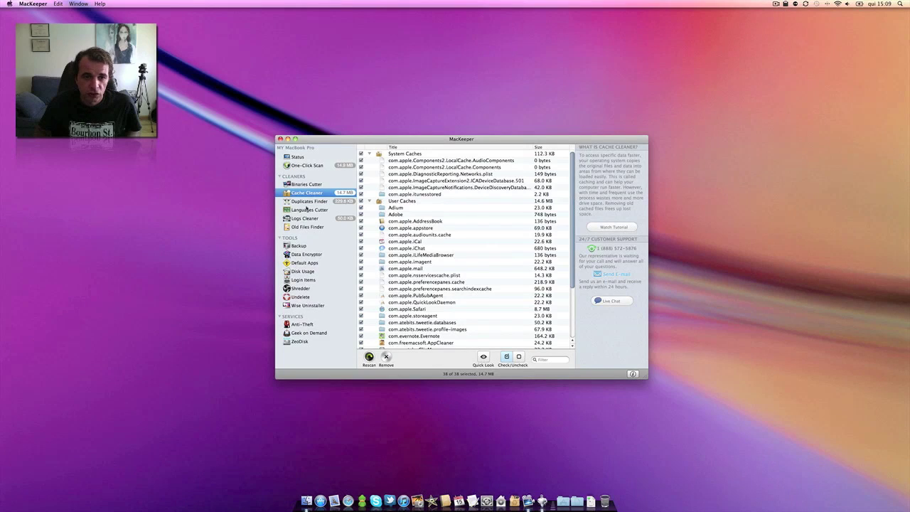
left_click(309, 202)
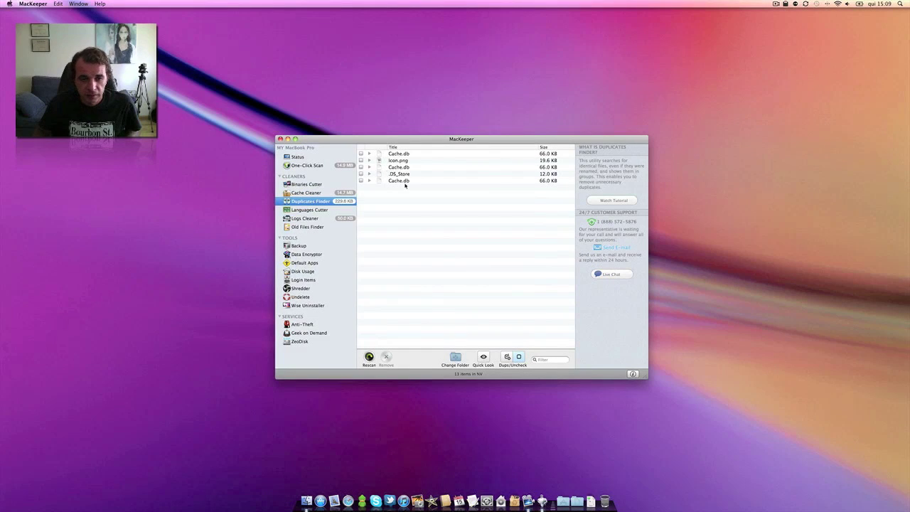
left_click(307, 211)
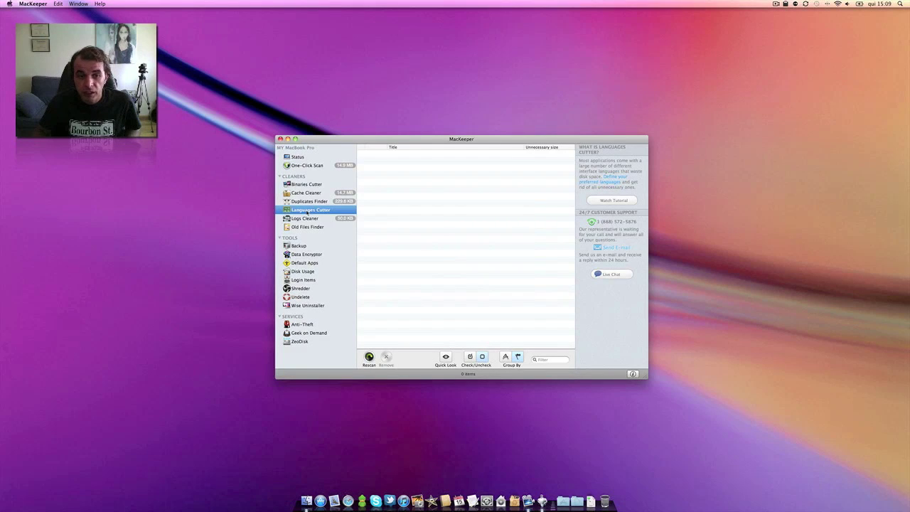
left_click(305, 219)
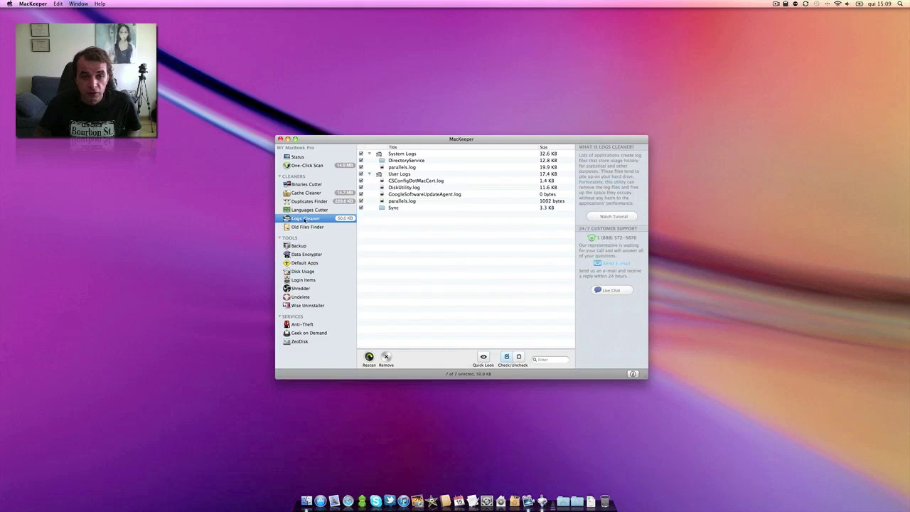
left_click(304, 226)
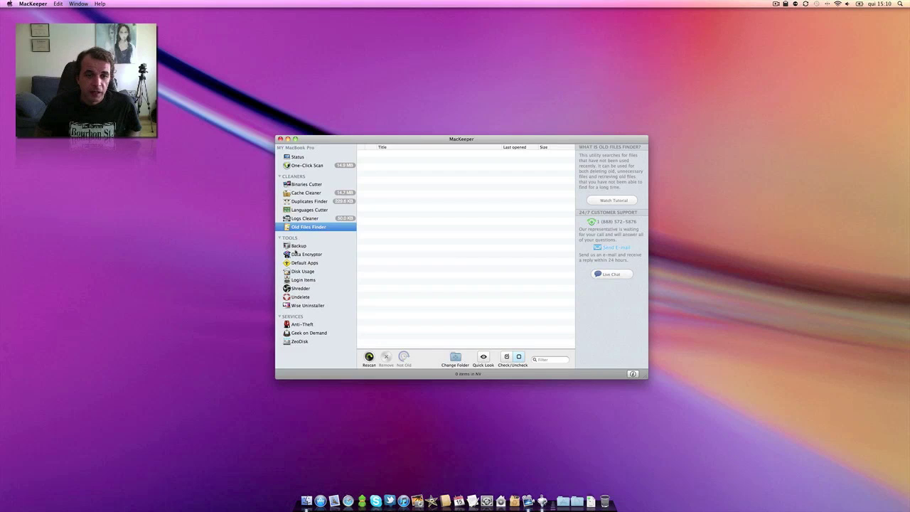
Step: Look through MacKeeper's Backup, Data Encryptor, Default Apps and Disk Usage tools
left_click(295, 247)
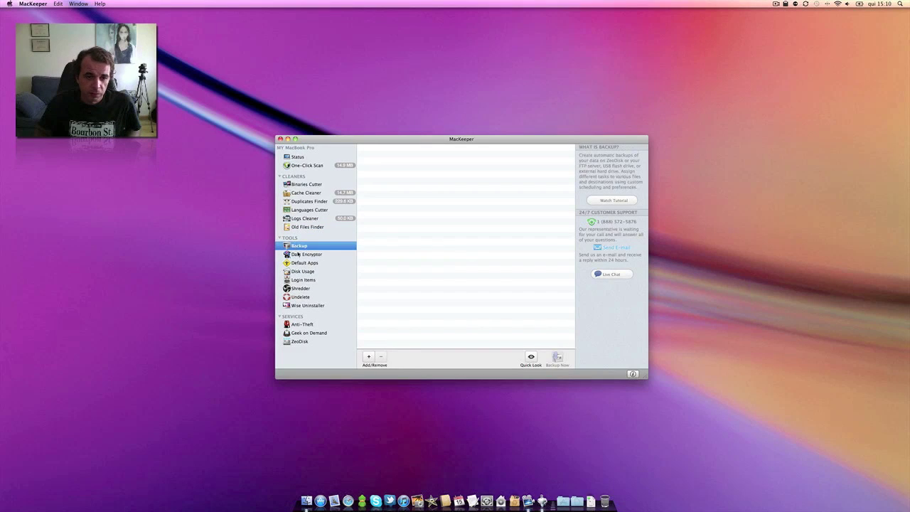
left_click(298, 254)
left_click(301, 263)
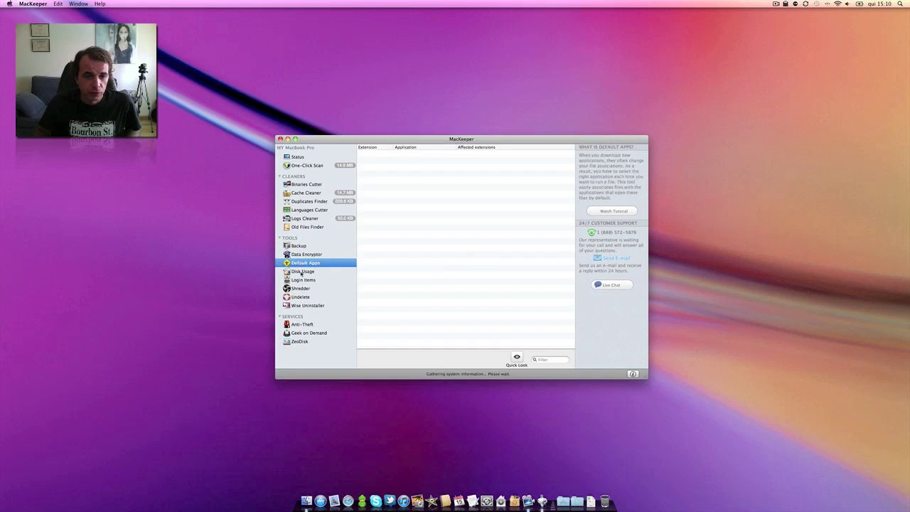
left_click(302, 271)
Step: Examine the GrowlHelperApp and ClipMenu entries in MacKeeper's Login Items, and look at the ClipMenu utility itself
left_click(299, 280)
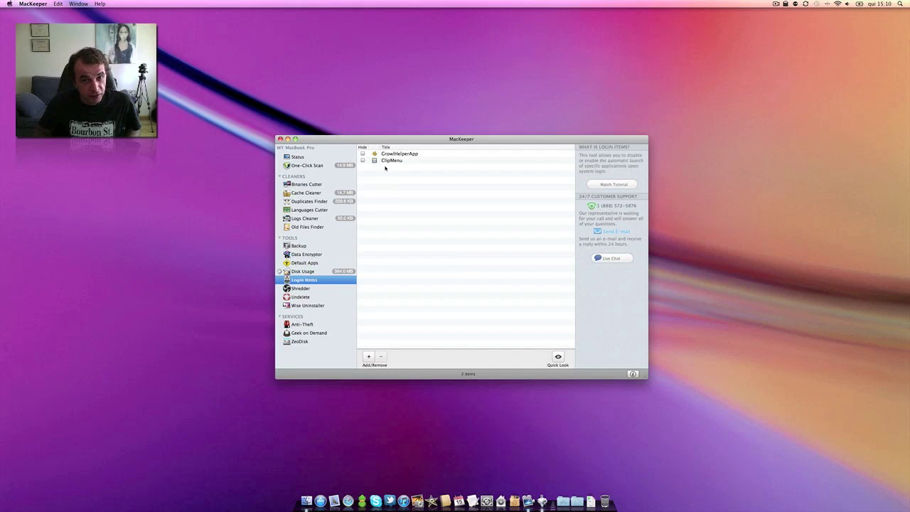
left_click(385, 161)
left_click(384, 154)
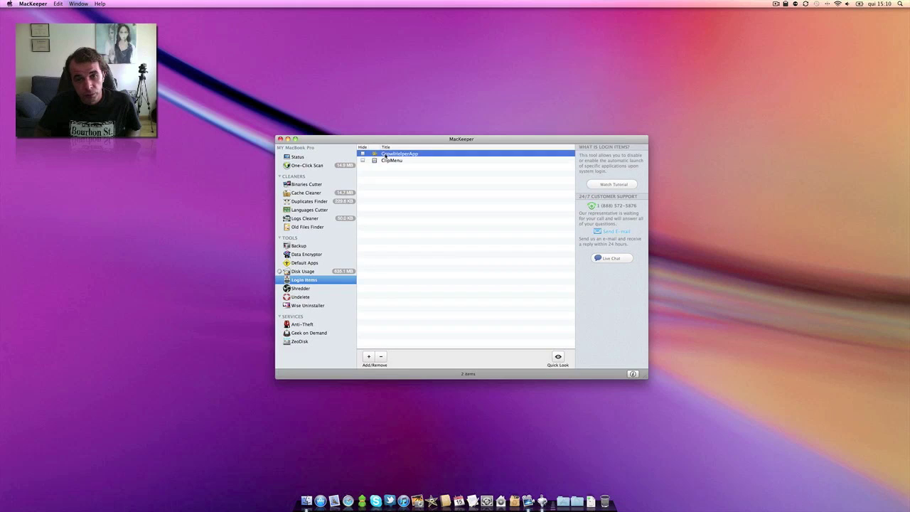
left_click(386, 160)
left_click(385, 154)
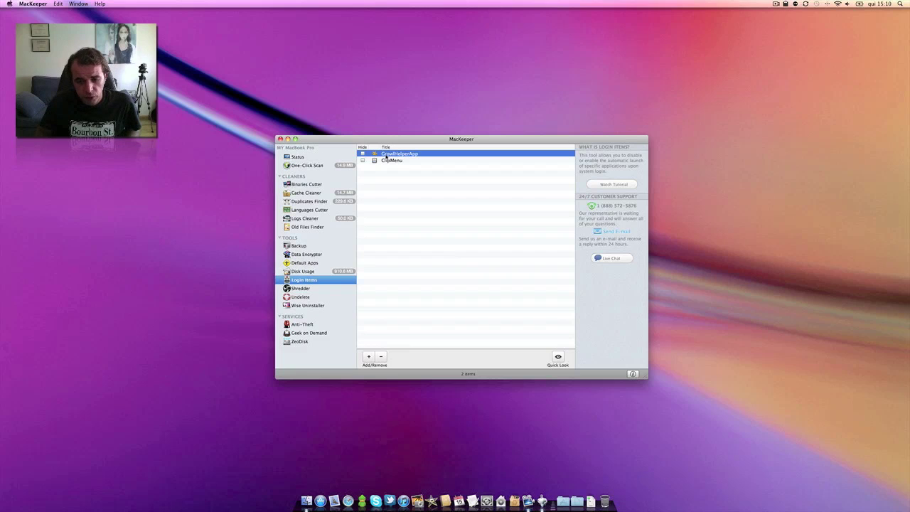
left_click(388, 162)
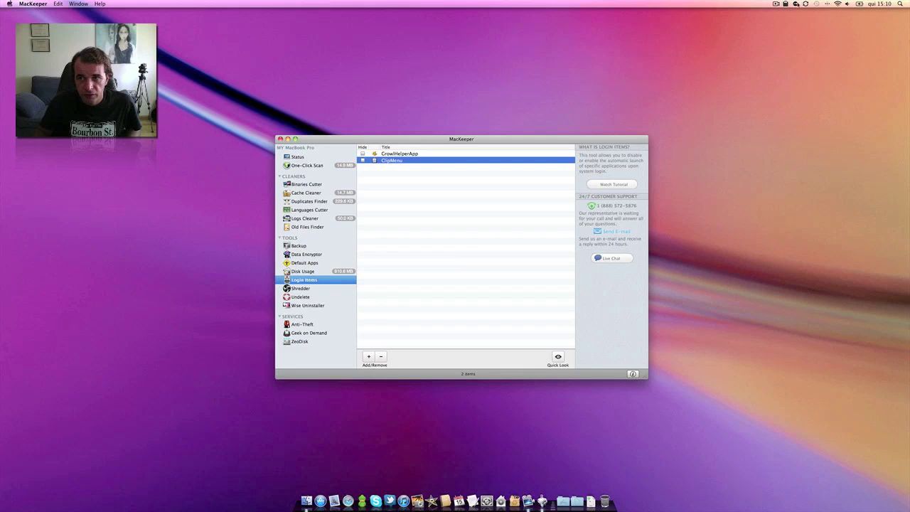
left_click(786, 4)
left_click(692, 57)
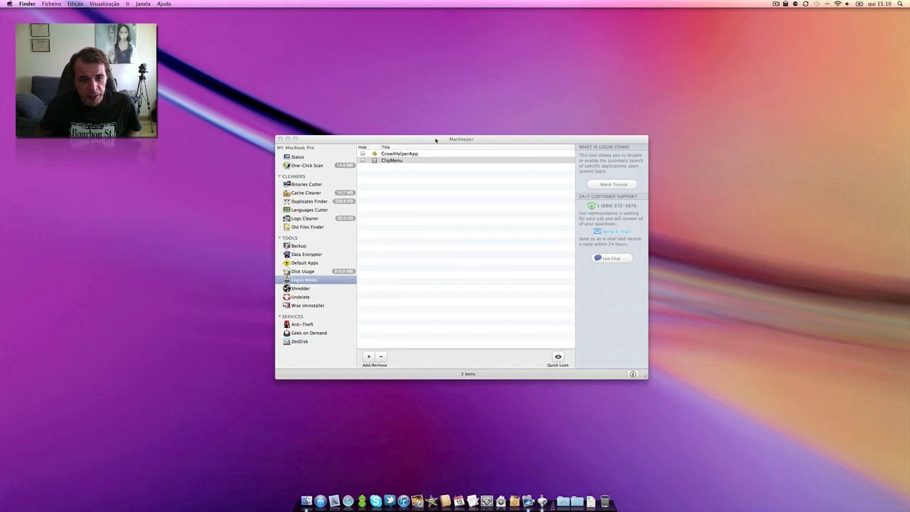
Step: Look through the Shredder, Undelete and Wise Uninstaller tools, and close the MacKeeper window
left_click(304, 290)
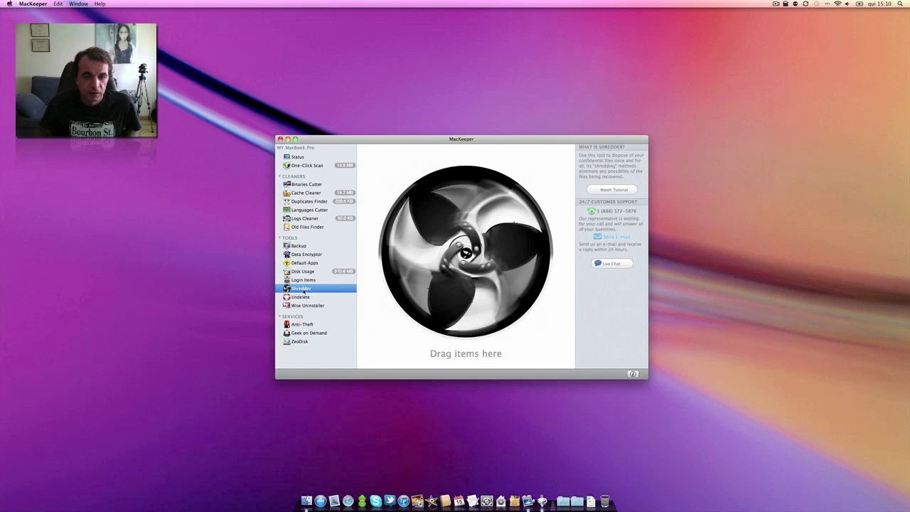
left_click(302, 297)
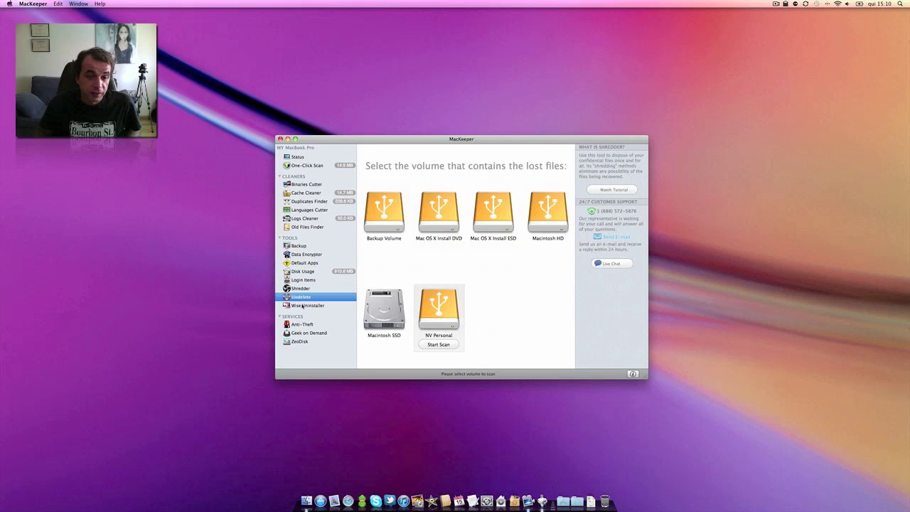
left_click(303, 305)
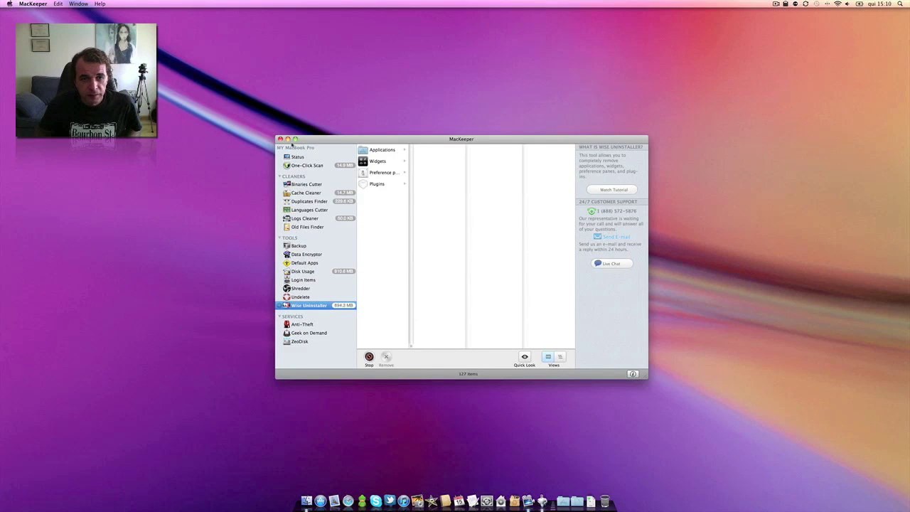
left_click(281, 140)
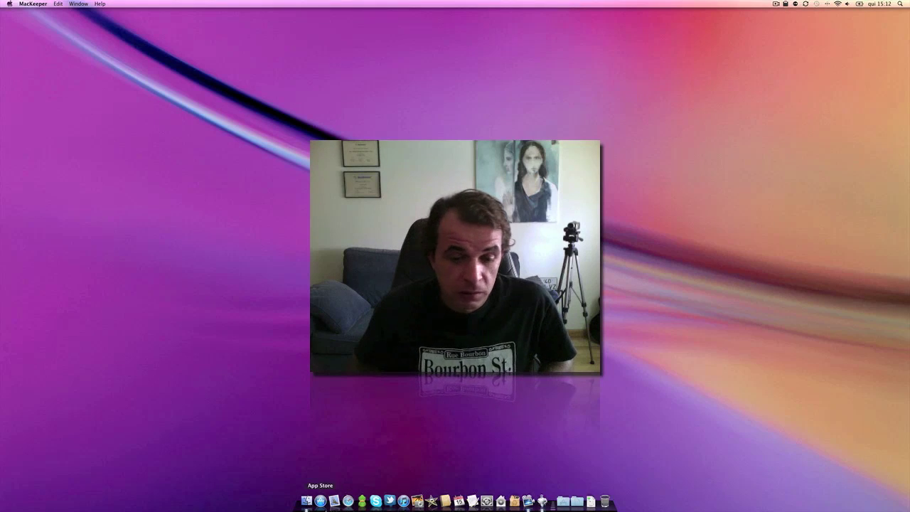
Step: Switch to Safari and search Google for "reset pram apple"
left_click(348, 502)
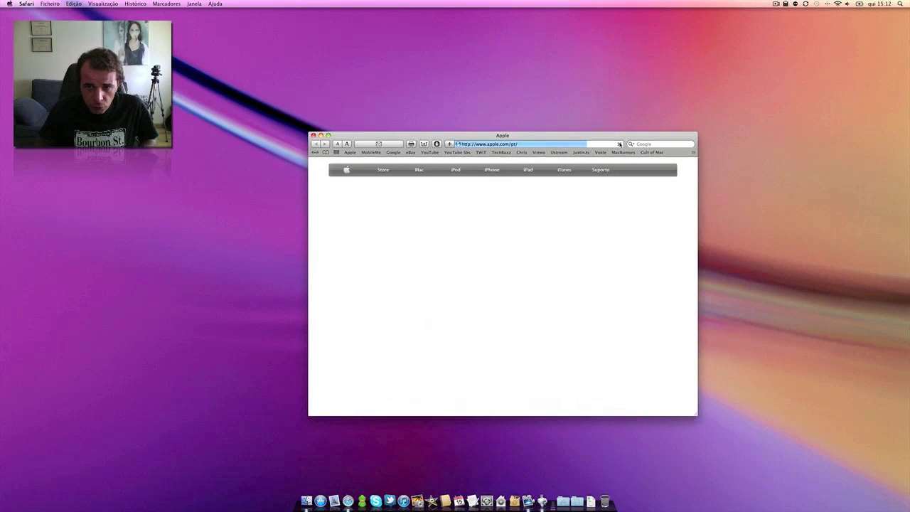
left_click(643, 143)
type("res")
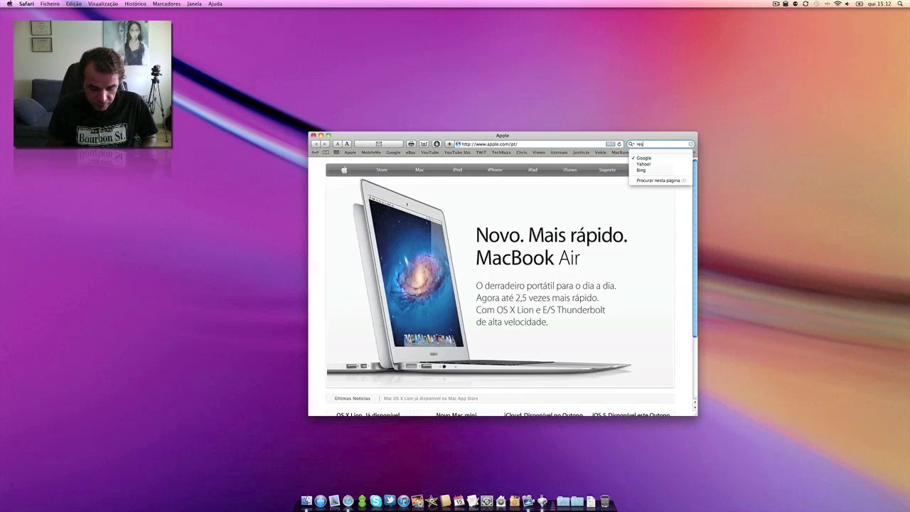
type("et")
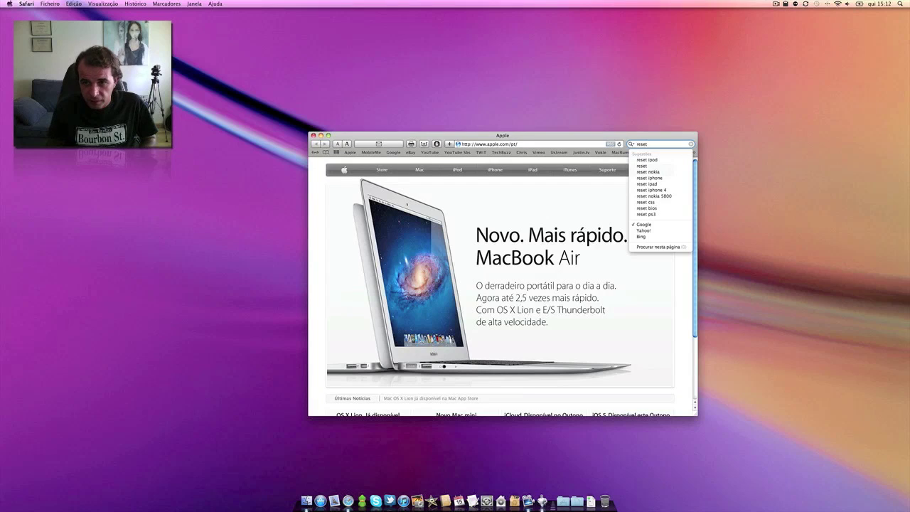
type(" pra")
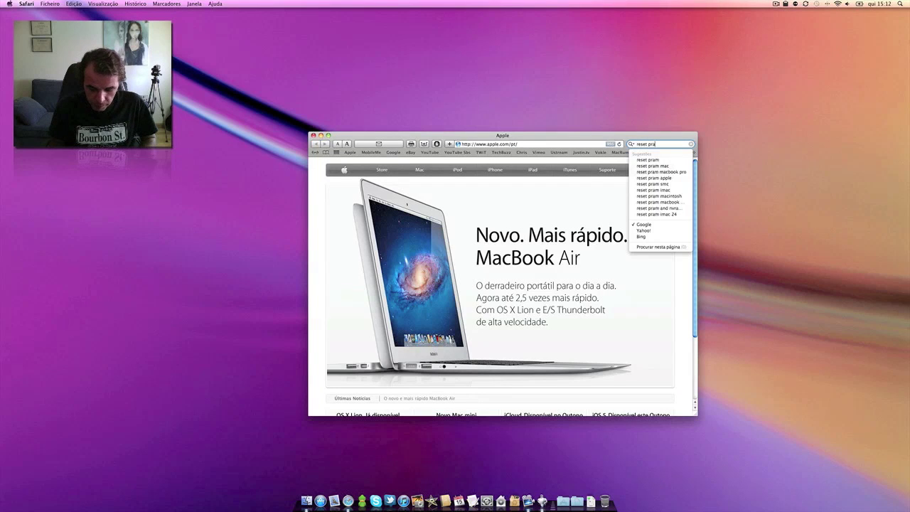
type("m")
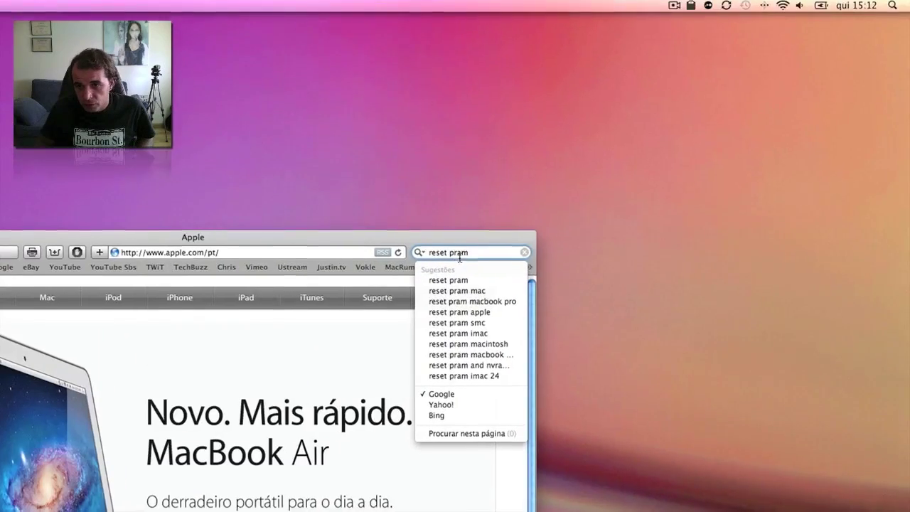
mouse_move(648, 179)
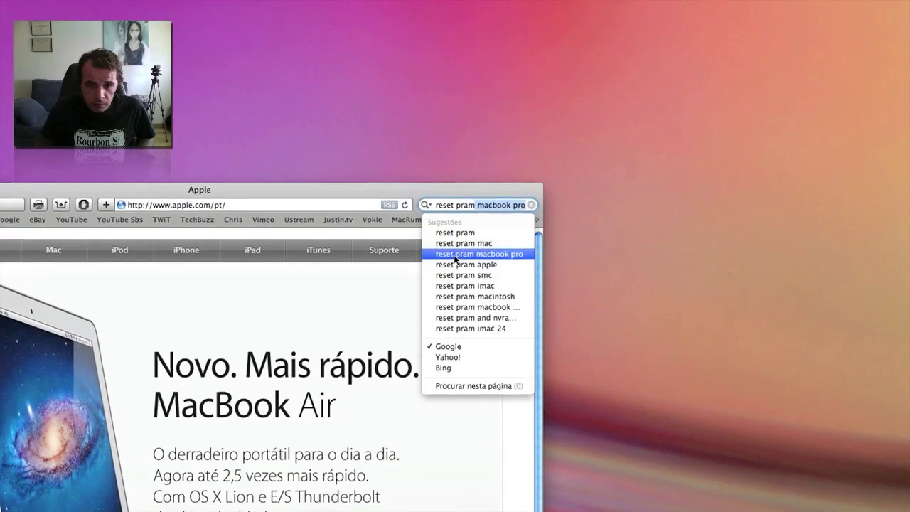
left_click(455, 260)
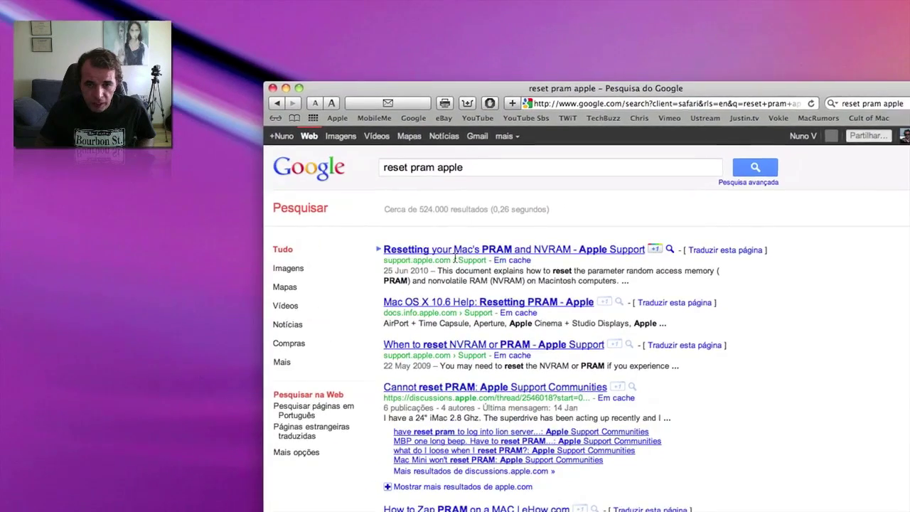
Step: Open Apple's support article "Resetting your Mac's PRAM and NVRAM" and copy its web address
left_click(453, 256)
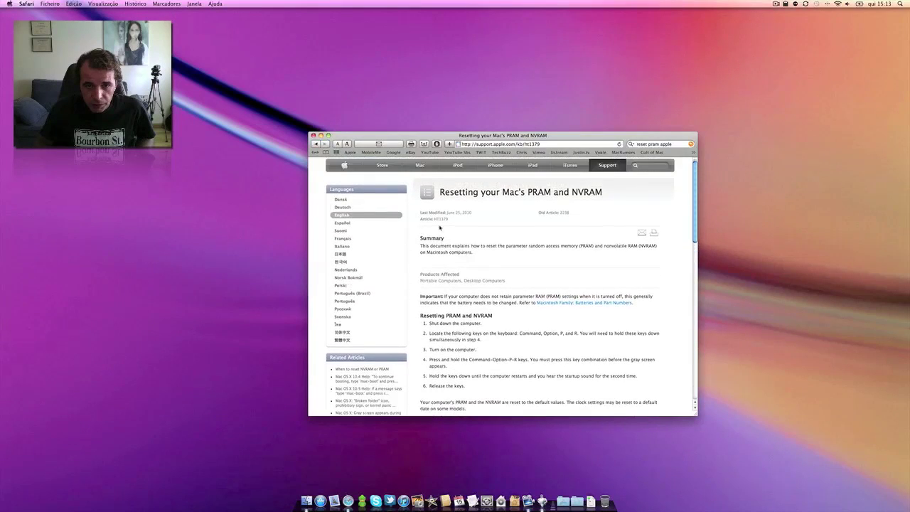
left_click(458, 145)
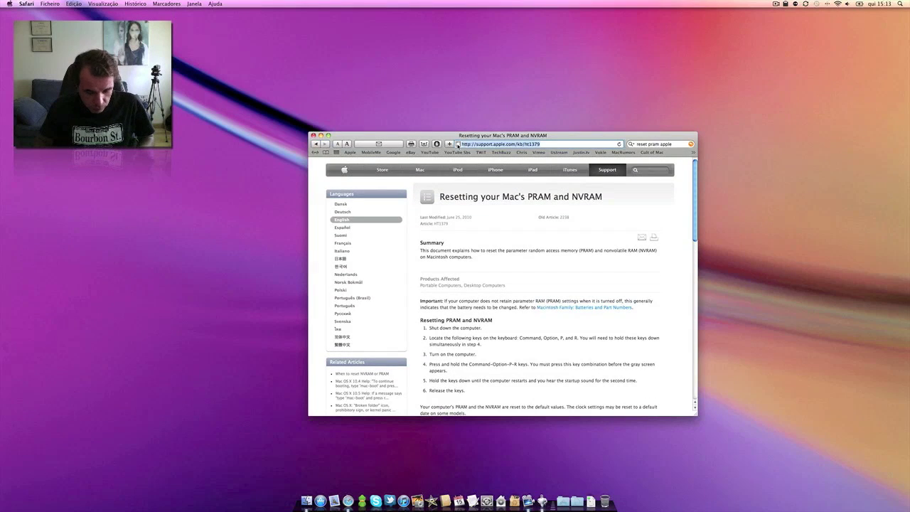
key("super+c")
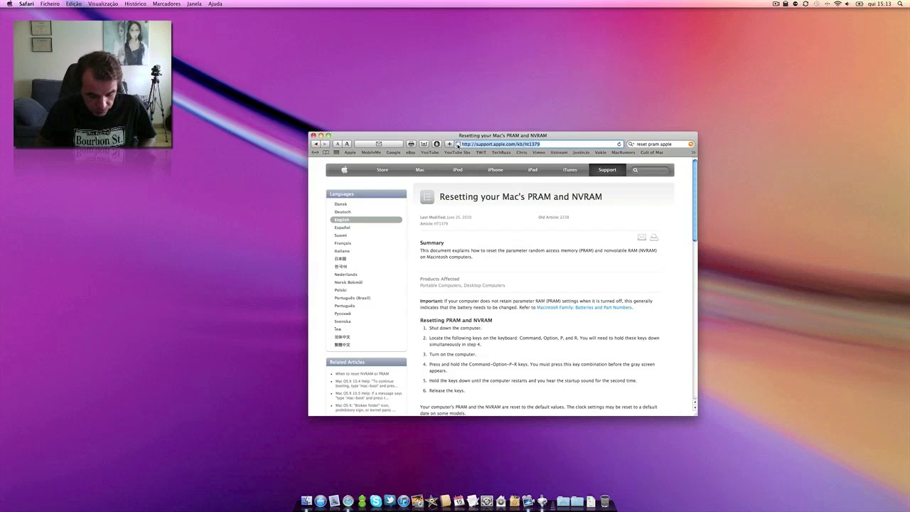
Step: Read through the PRAM and NVRAM reset article, including the Contents of PRAM list, and return to its beginning
scroll(451, 224, "down", 8)
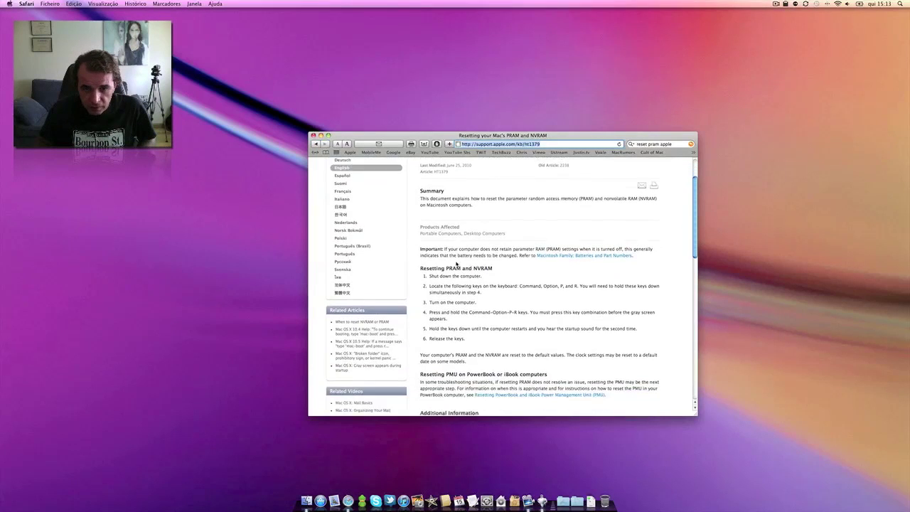
scroll(456, 263, "down", 15)
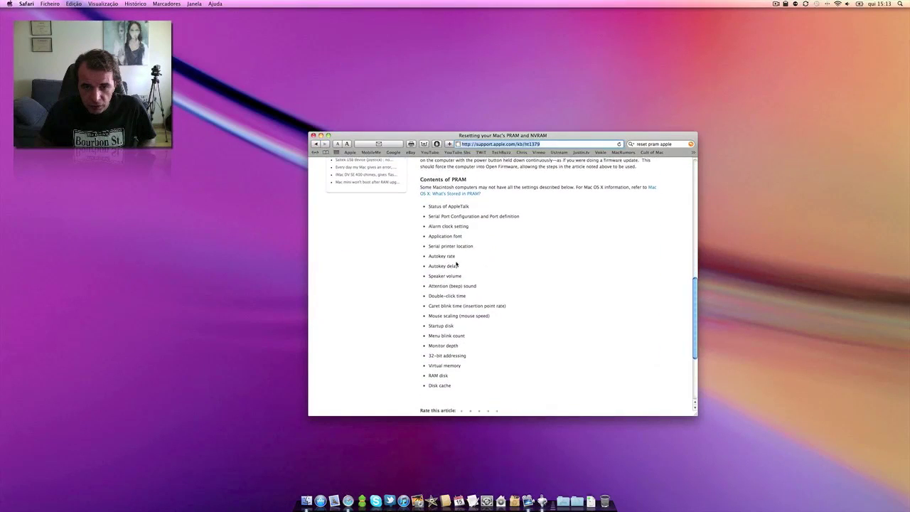
scroll(456, 263, "up", 4)
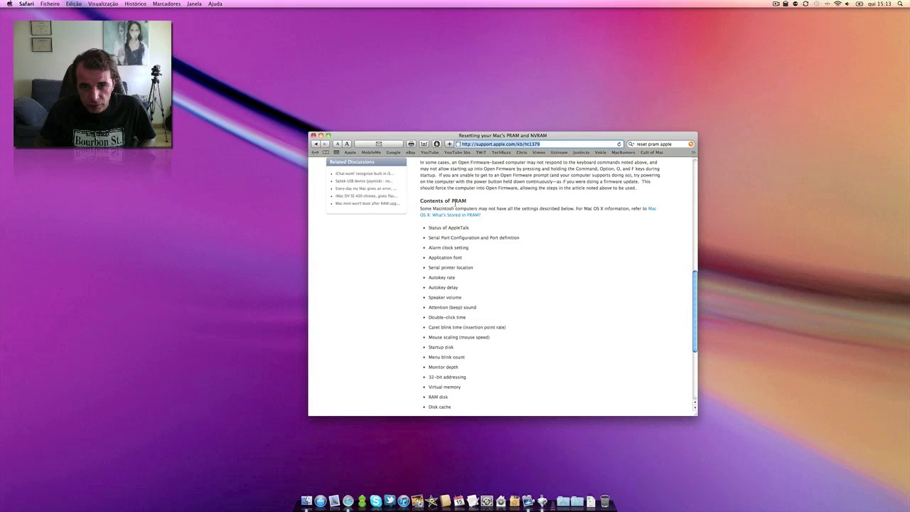
scroll(497, 302, "down", 6)
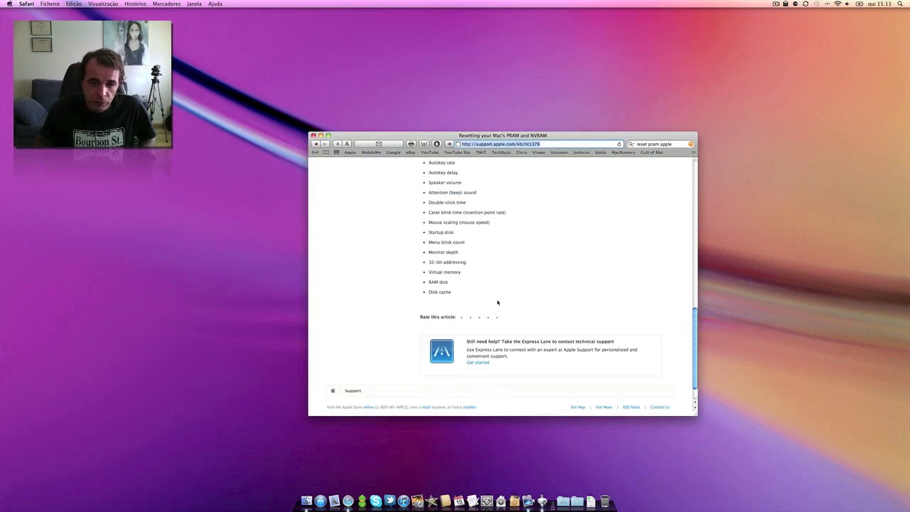
scroll(498, 302, "up", 15)
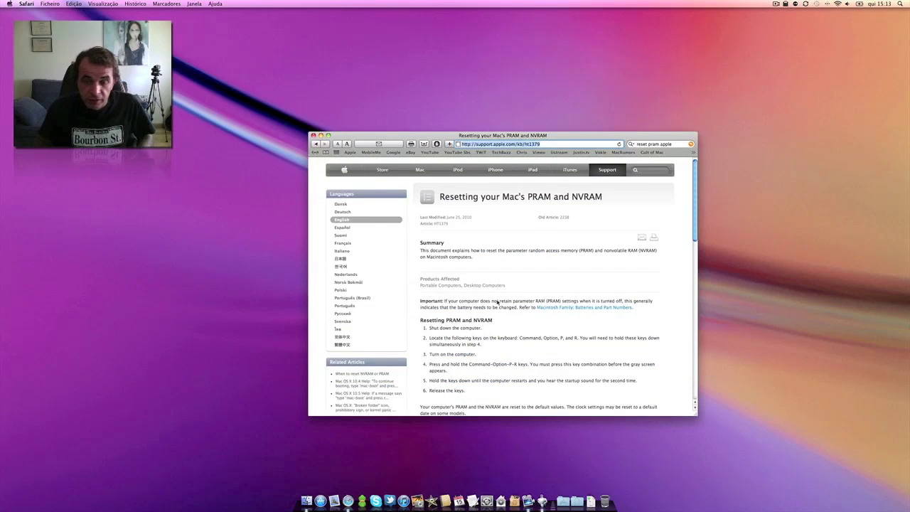